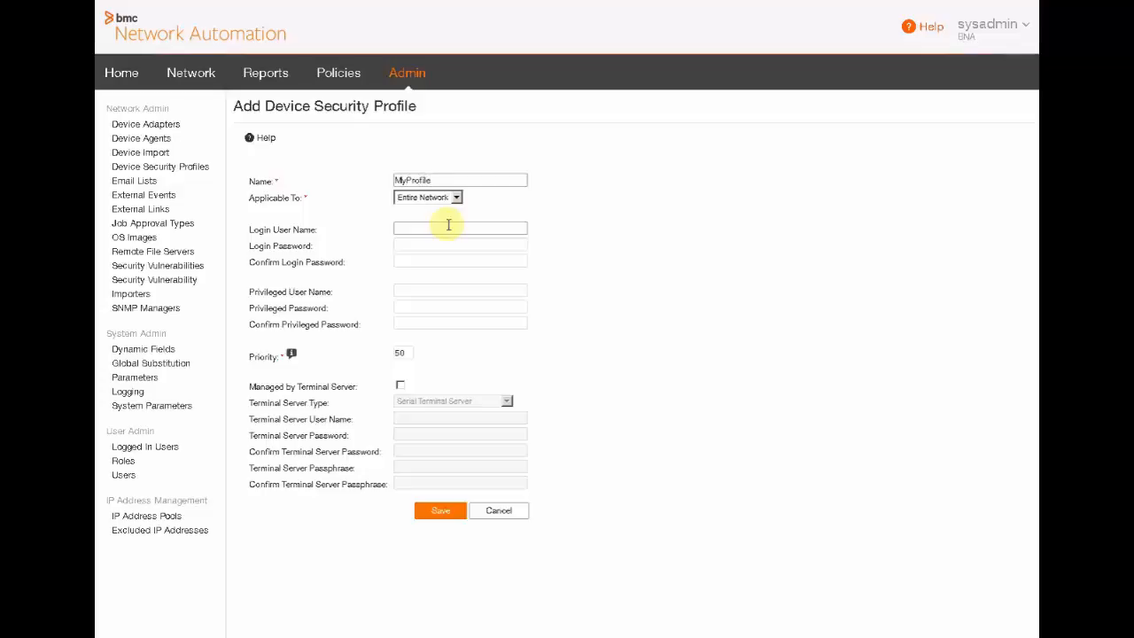
Step: Set MyProfile's login user to Administrator, enter and confirm the login and privileged passwords, and save
click(437, 229)
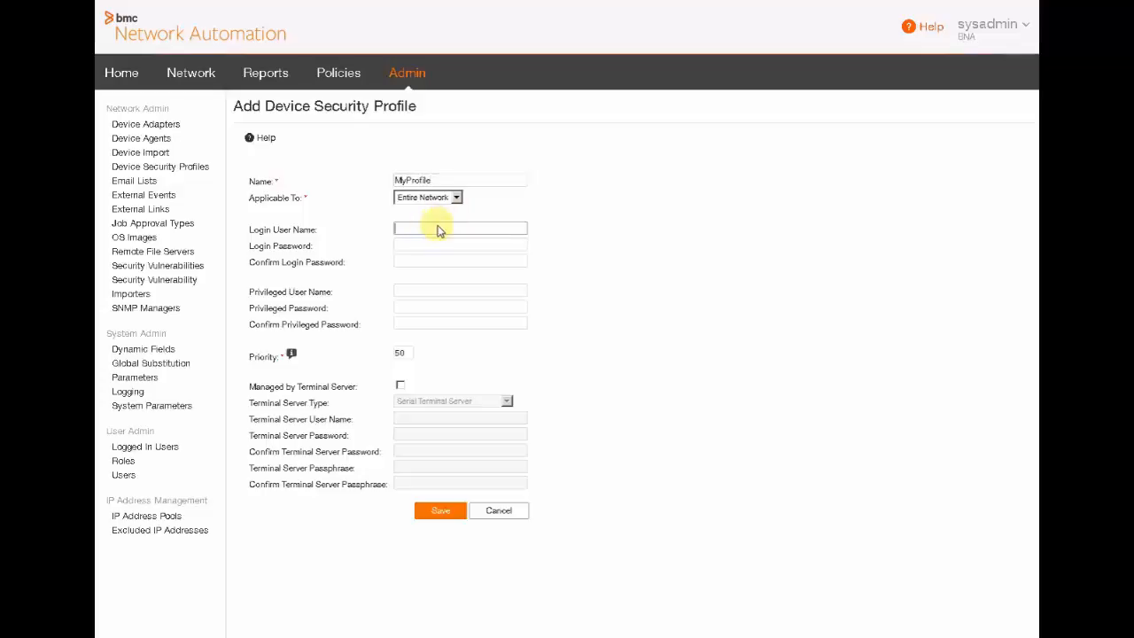
text(Administrator)
click(440, 245)
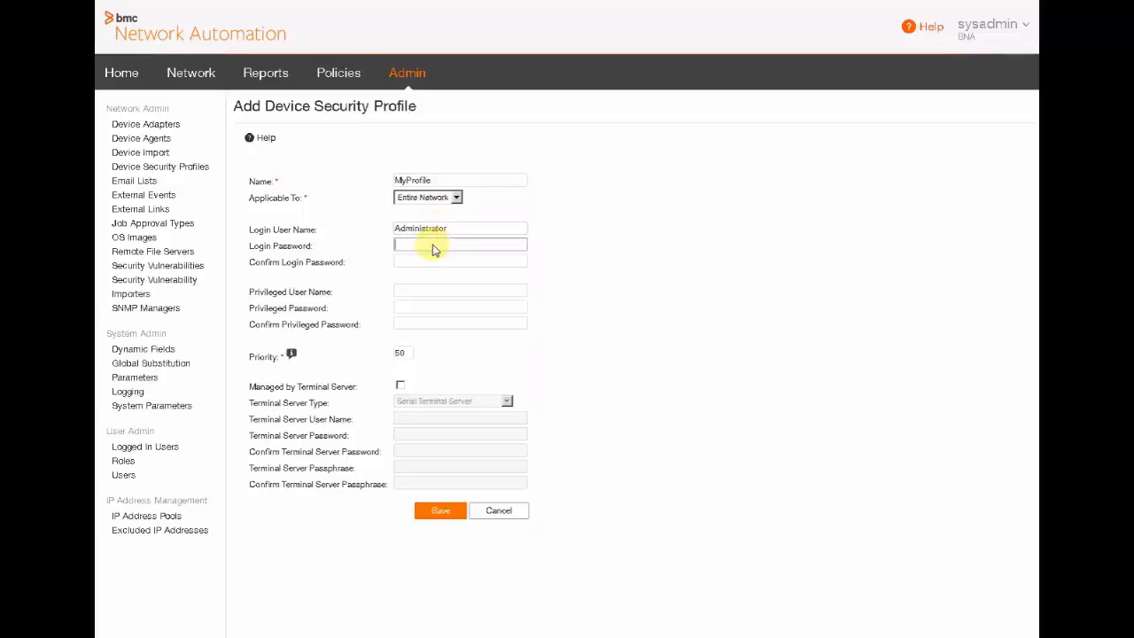
text(•••••••••)
key(Tab)
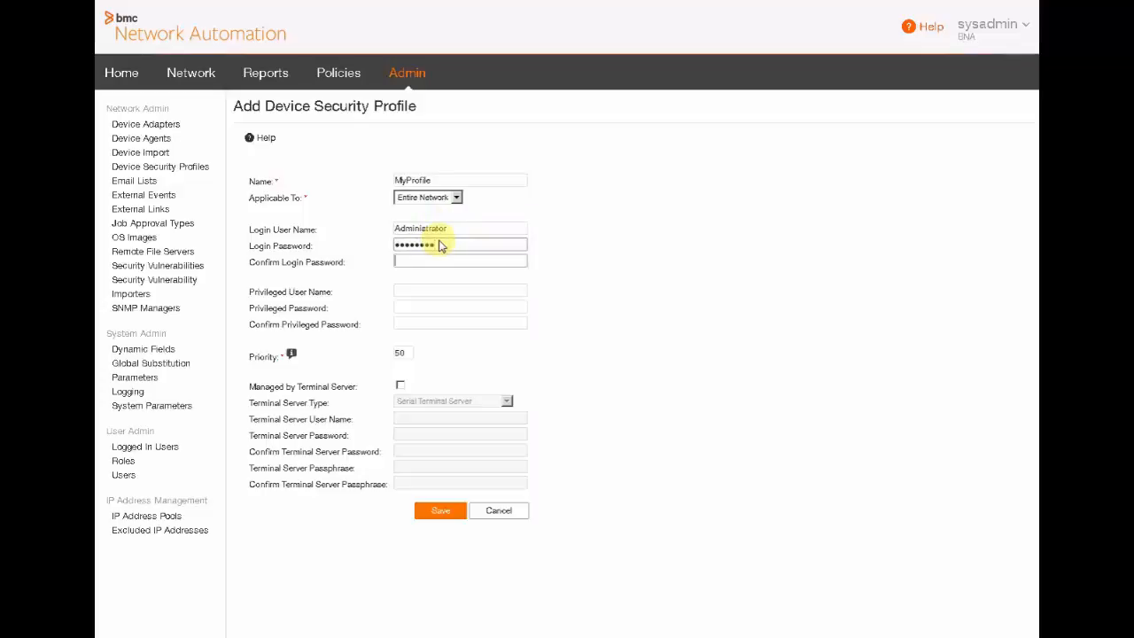
text(•••••••••)
key(Tab)
key(Tab)
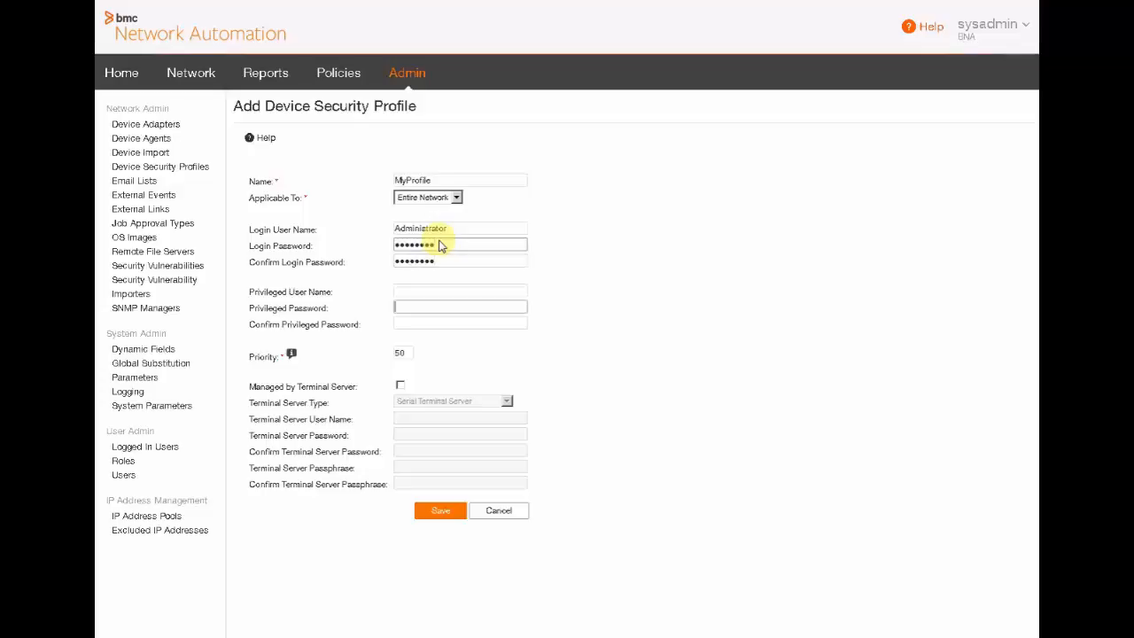
text(••••••••)
key(Tab)
text(••••••••)
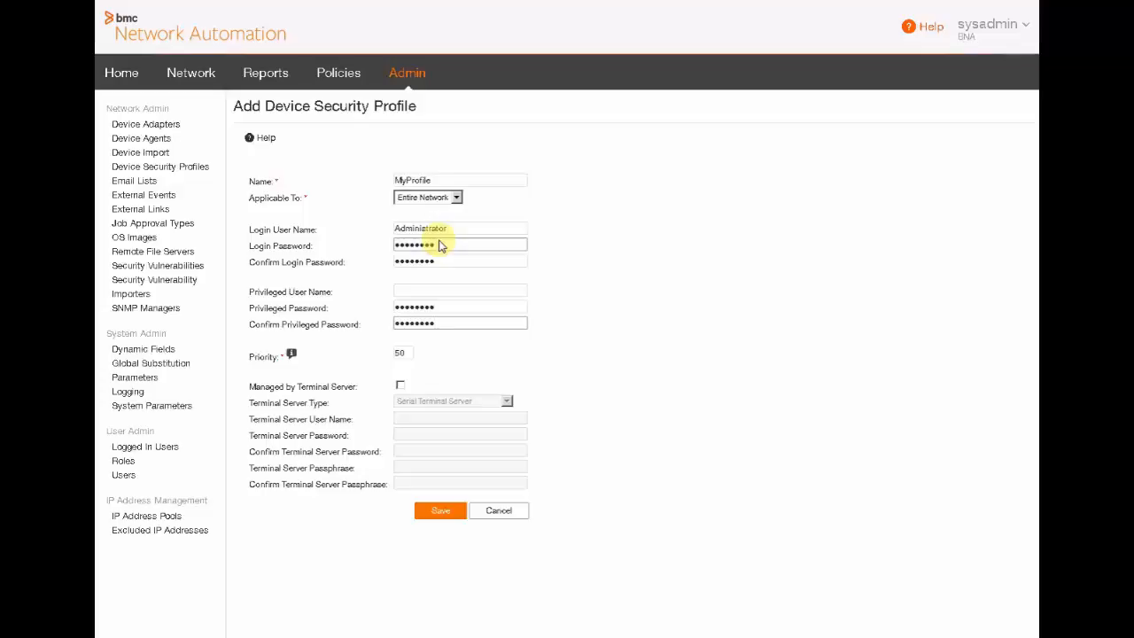
click(443, 514)
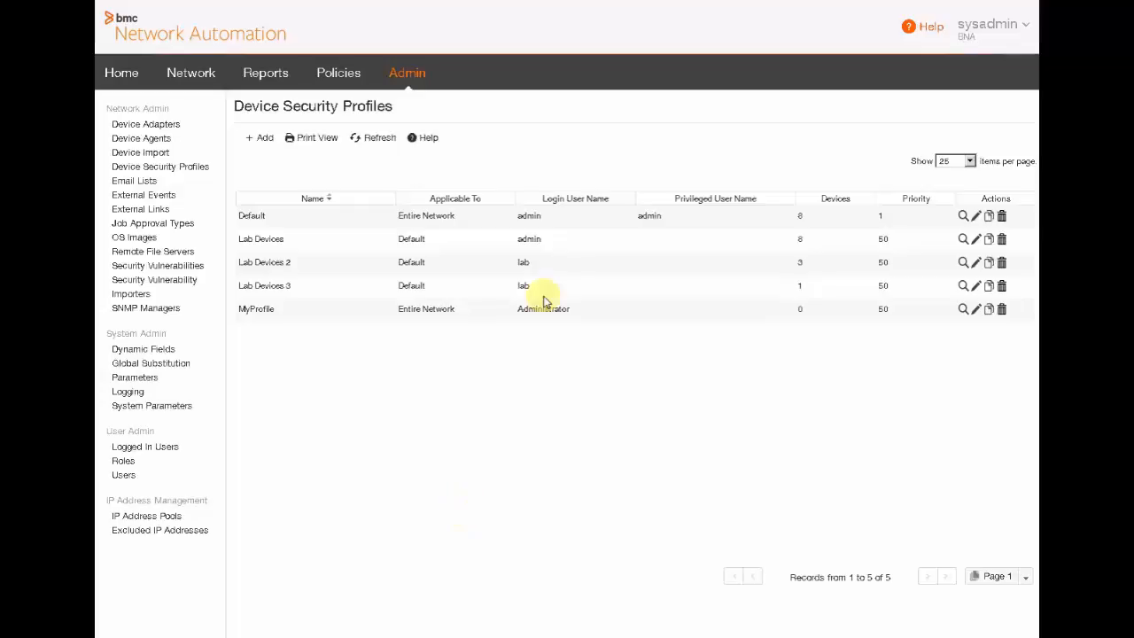
Step: Inspect a new device import task's format choices, abandon it, and switch to Device Agents
click(142, 153)
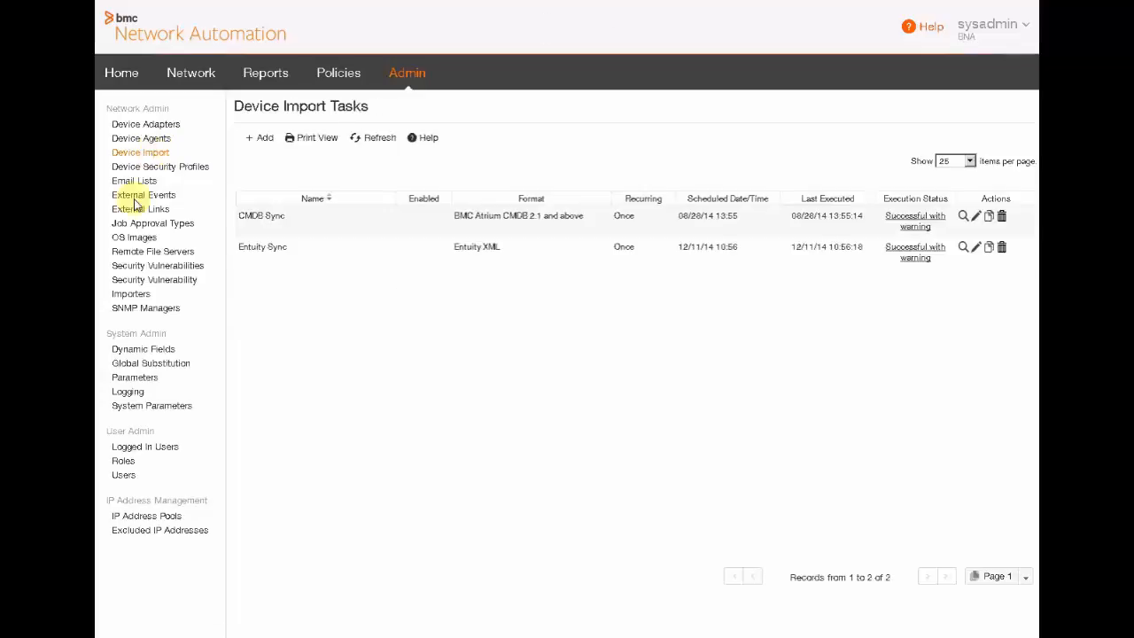
click(261, 140)
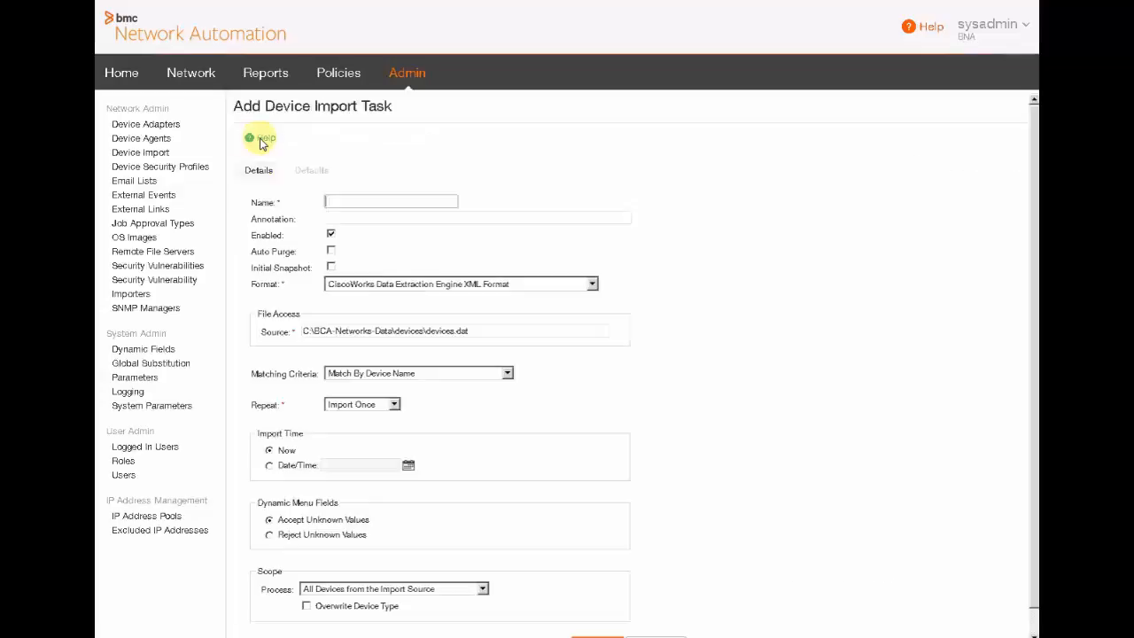
click(591, 285)
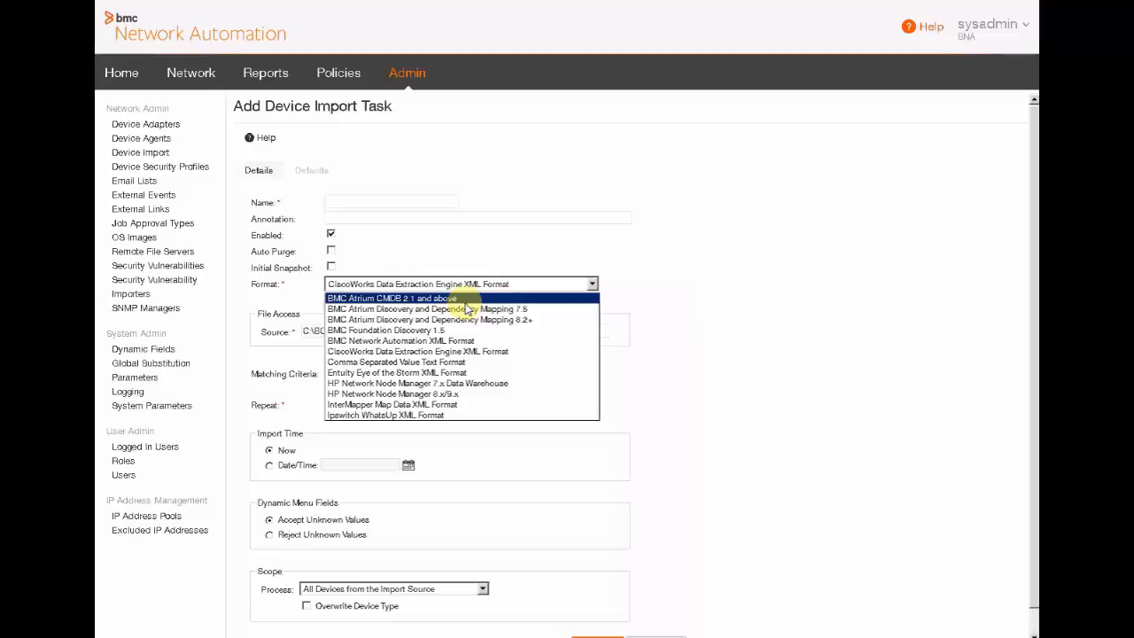
click(745, 396)
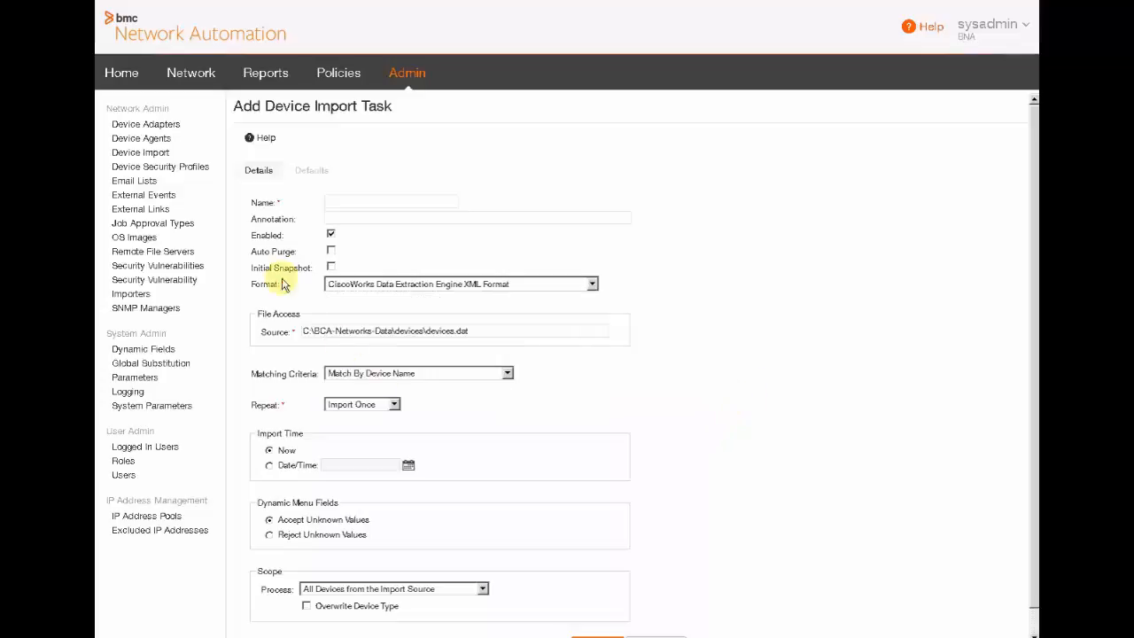
click(152, 143)
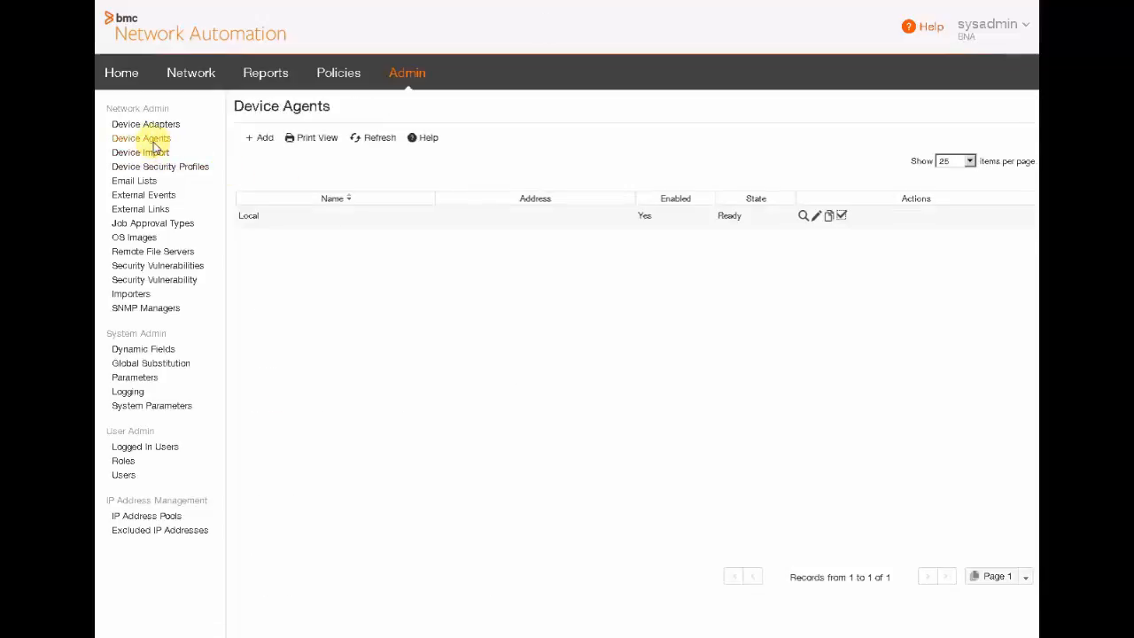
Step: Add a device named bcsr-cisco1720-04 in the Default realm as a Cisco IOS Switch/Router
click(175, 74)
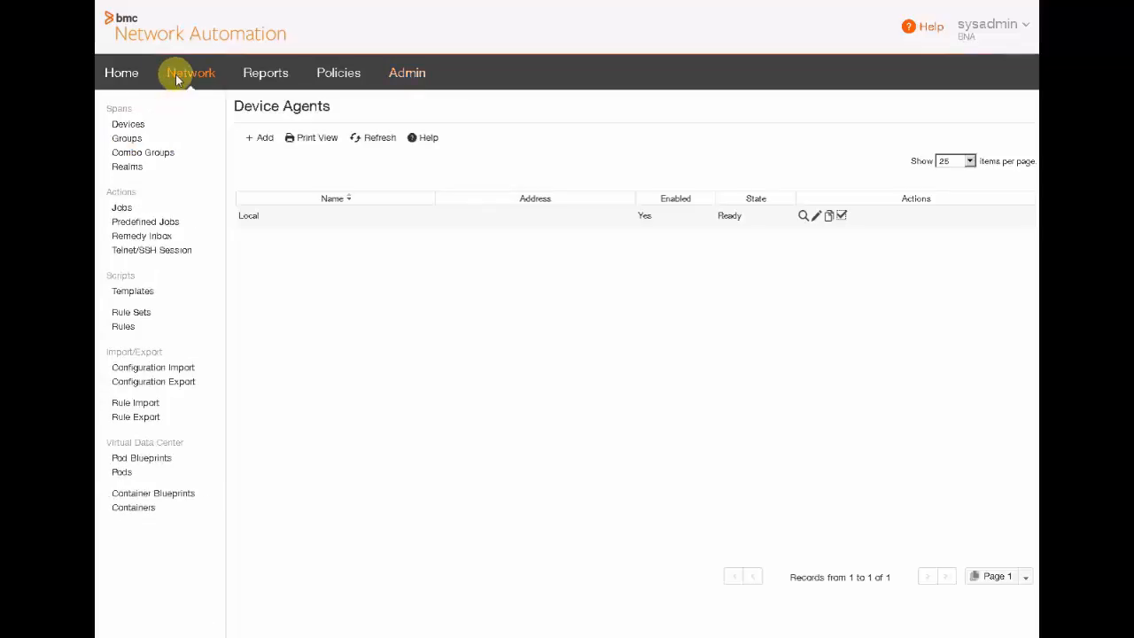
click(128, 126)
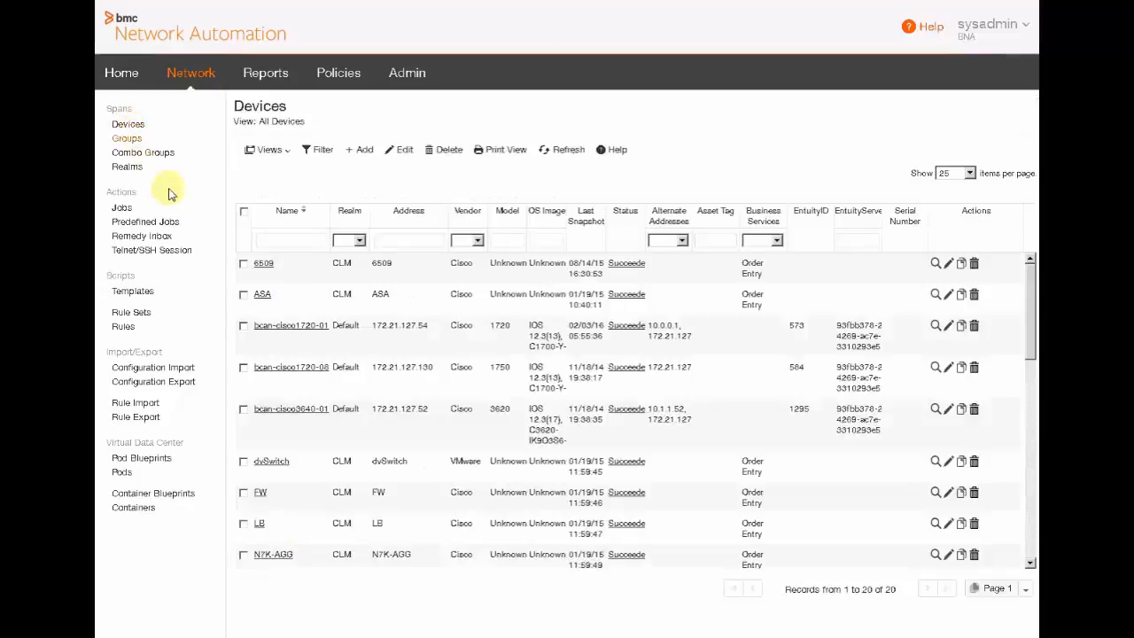
click(360, 153)
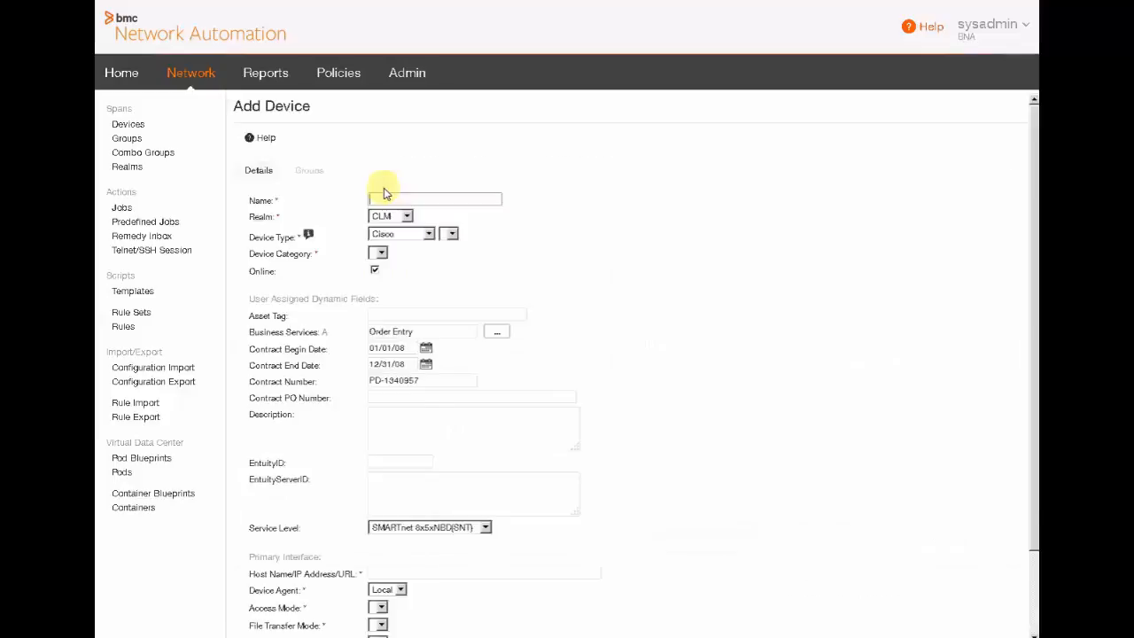
text(bcsr)
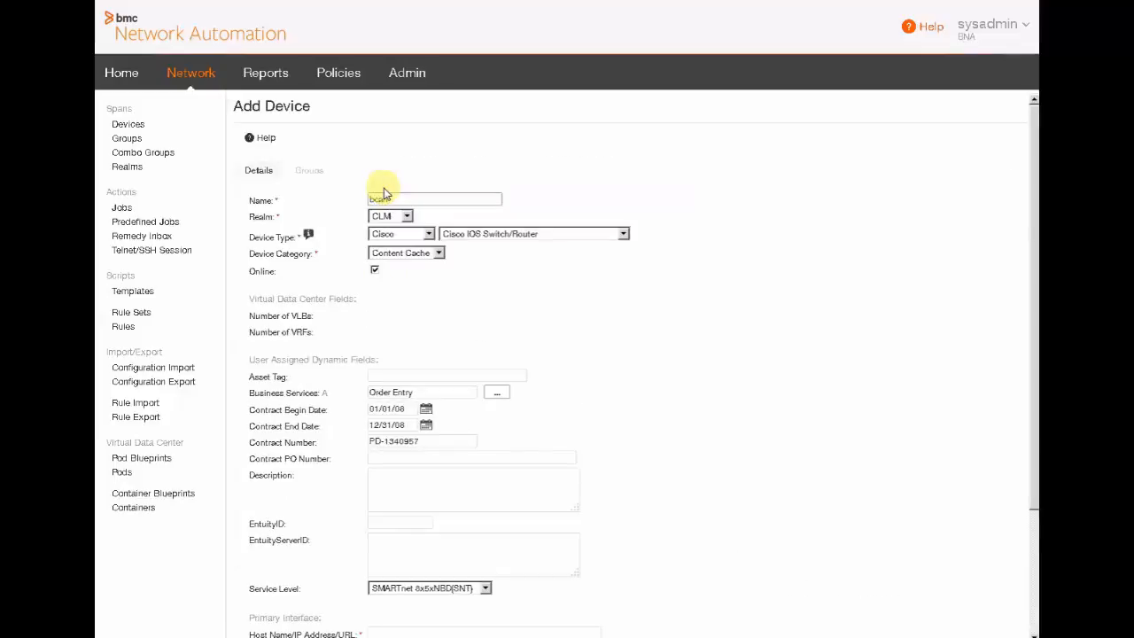
text(-cisco1720-04)
click(407, 218)
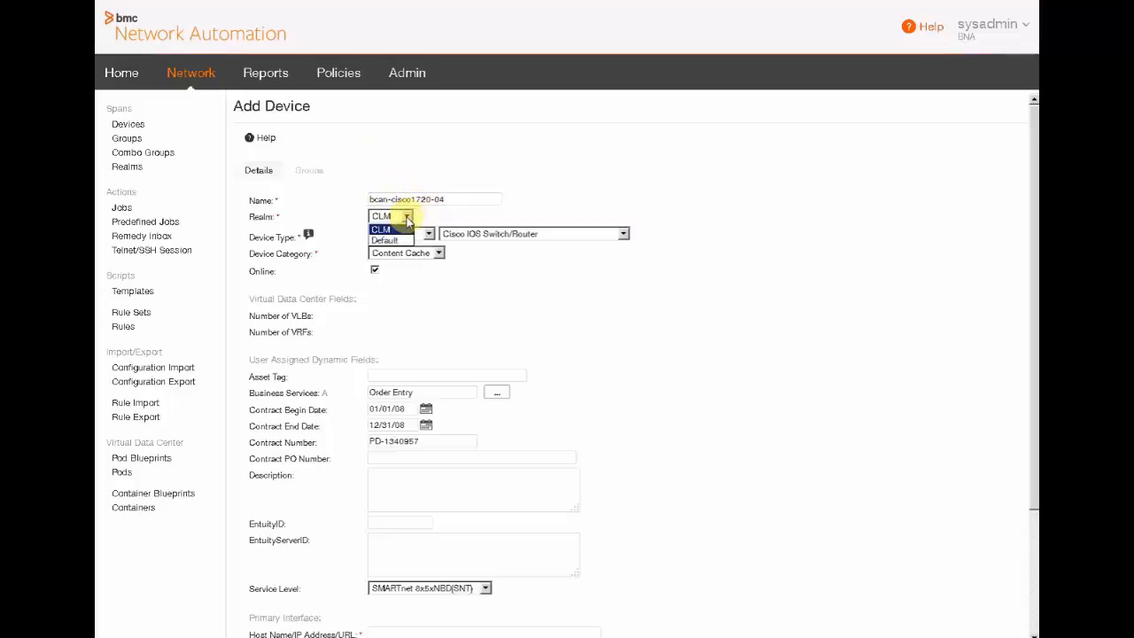
click(387, 241)
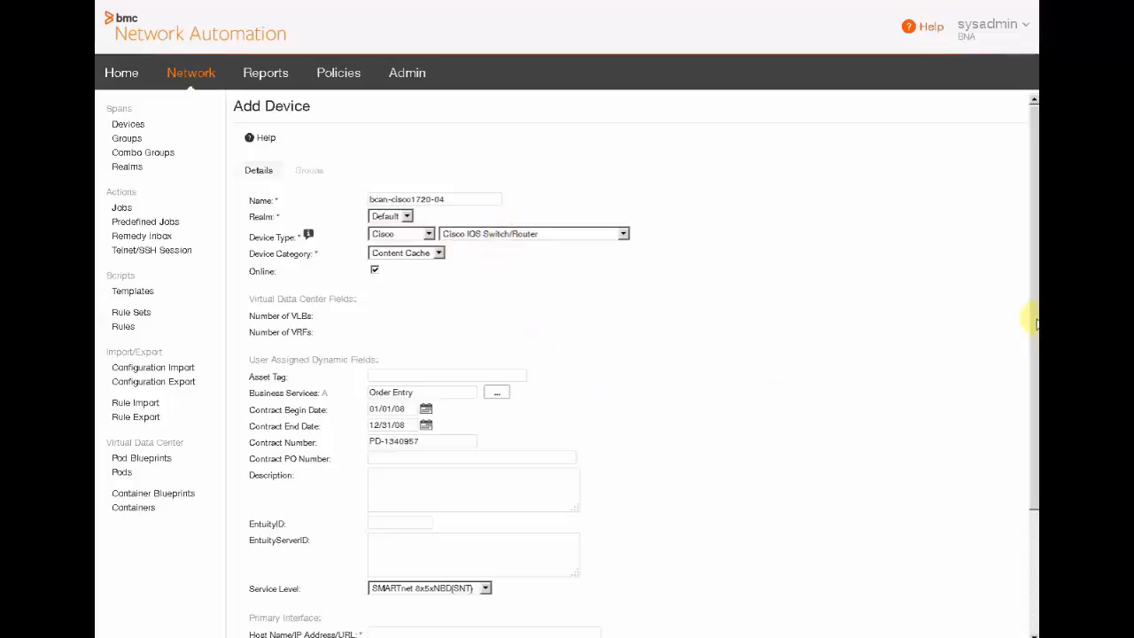
drag(1035, 324, 1035, 431)
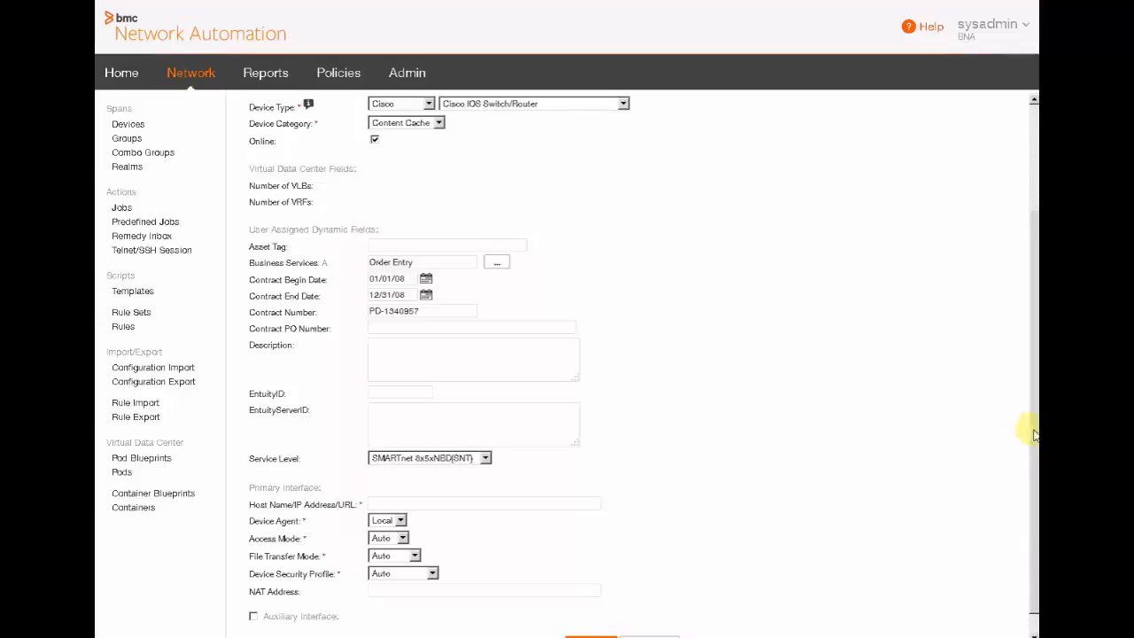
scroll(1035, 446, down, 1)
Step: Enter bcan-cisco1720-04 as the host name, keep the default security profile, and save the device
click(444, 483)
text(b)
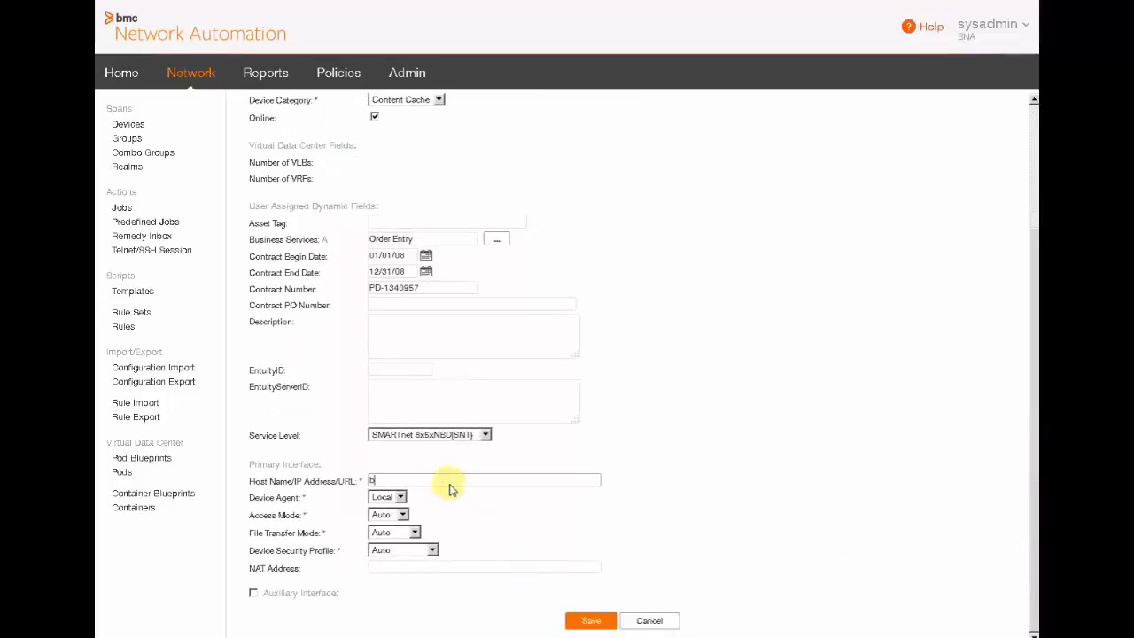
text(can-cisco1720-04)
click(433, 551)
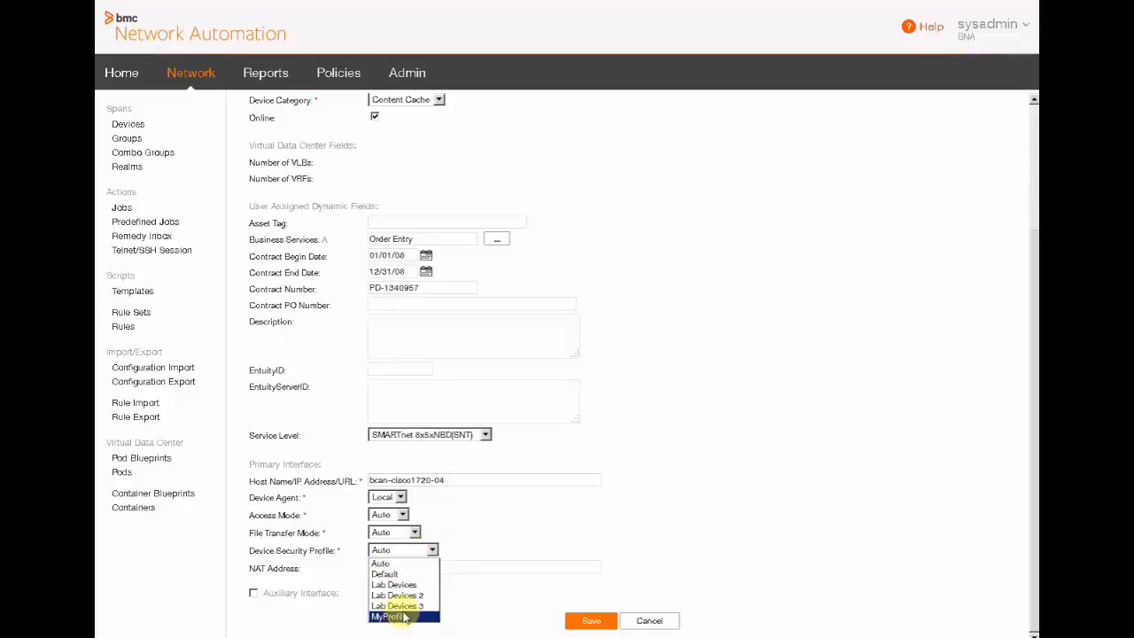
click(476, 541)
click(585, 622)
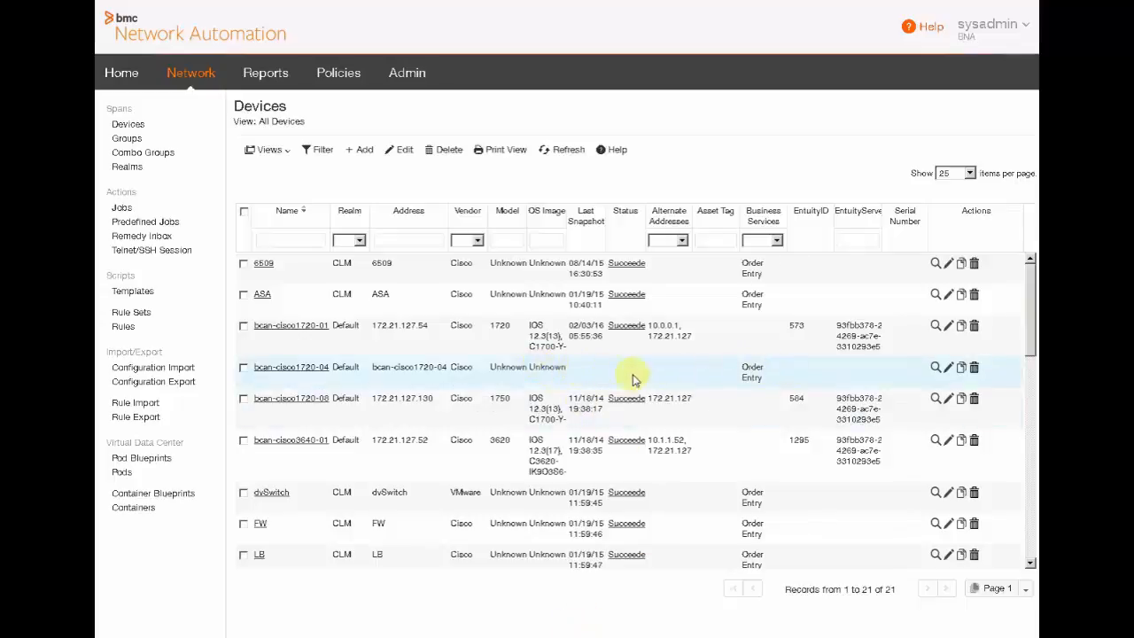
Step: Take a snapshot of bcan-cisco1720-04 and submit the job to run now
click(309, 374)
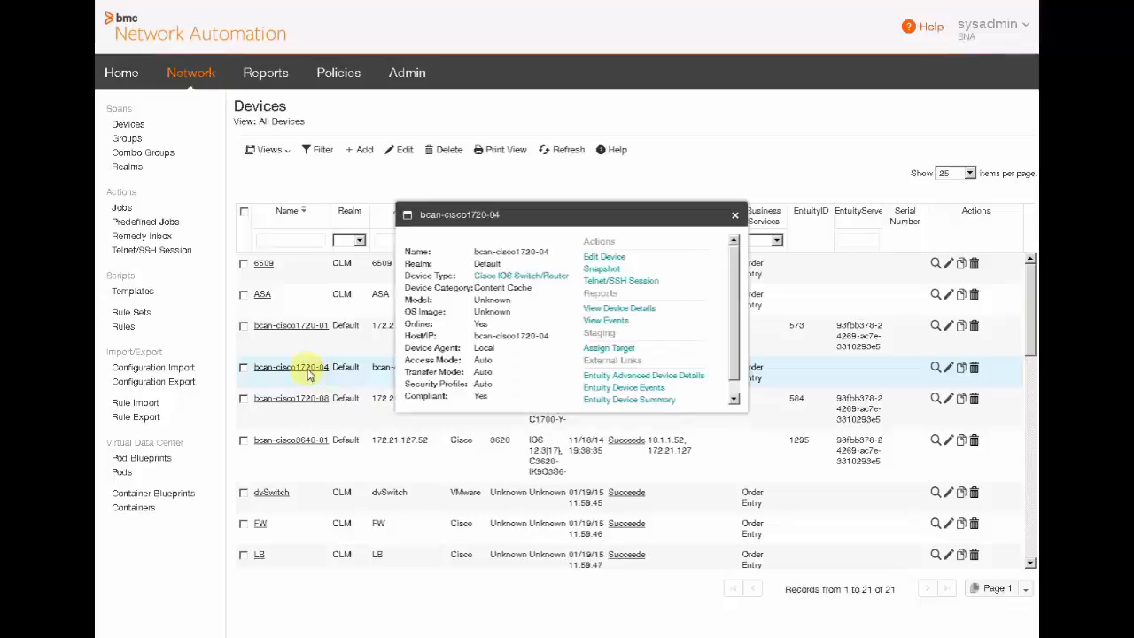
click(604, 270)
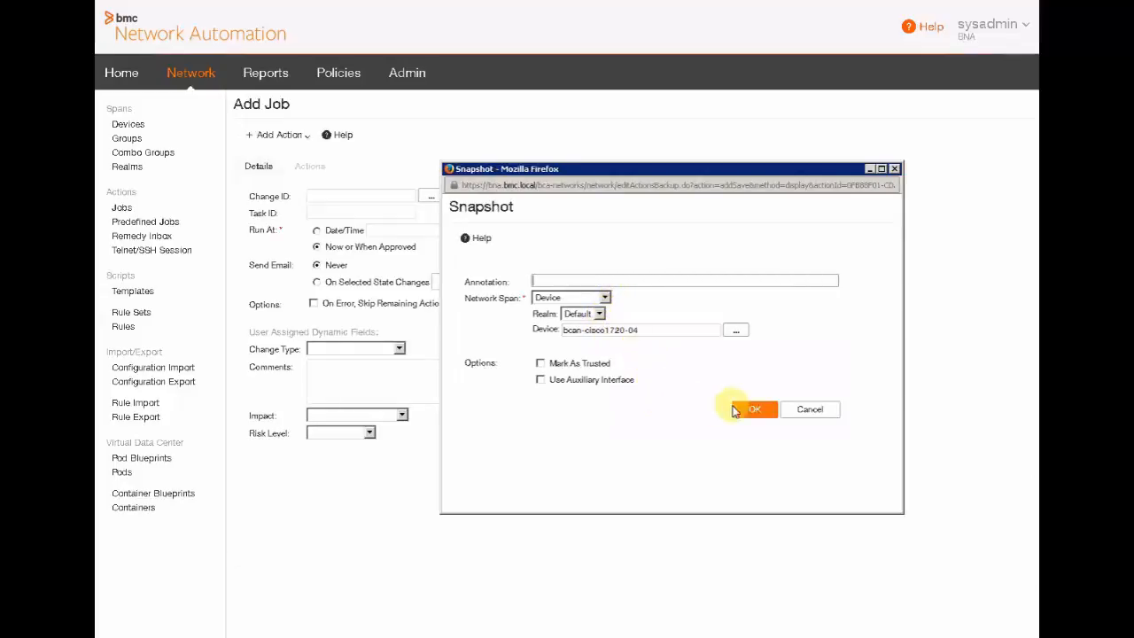
click(754, 412)
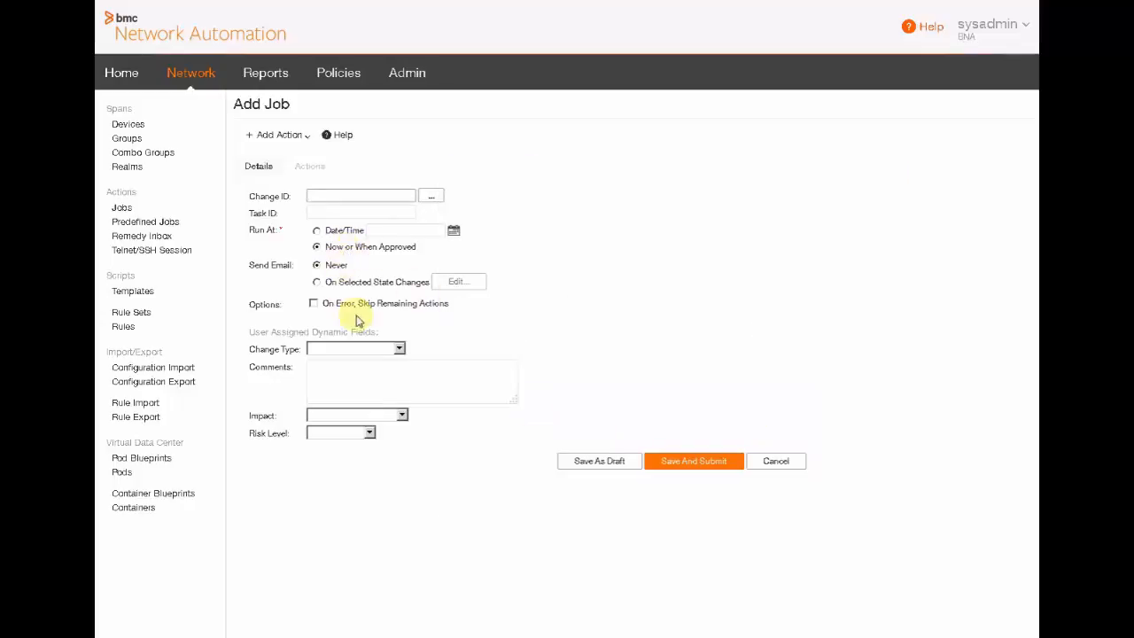
click(687, 463)
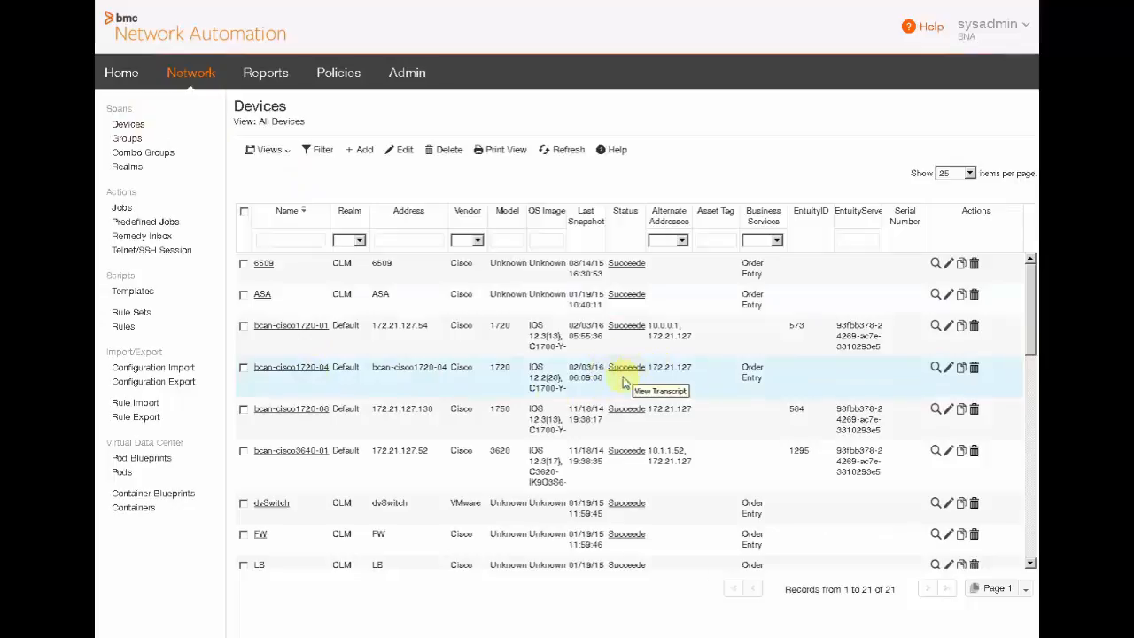
Step: View bcan-cisco1720-04's running configuration, close it and the device details, then go Home
click(295, 370)
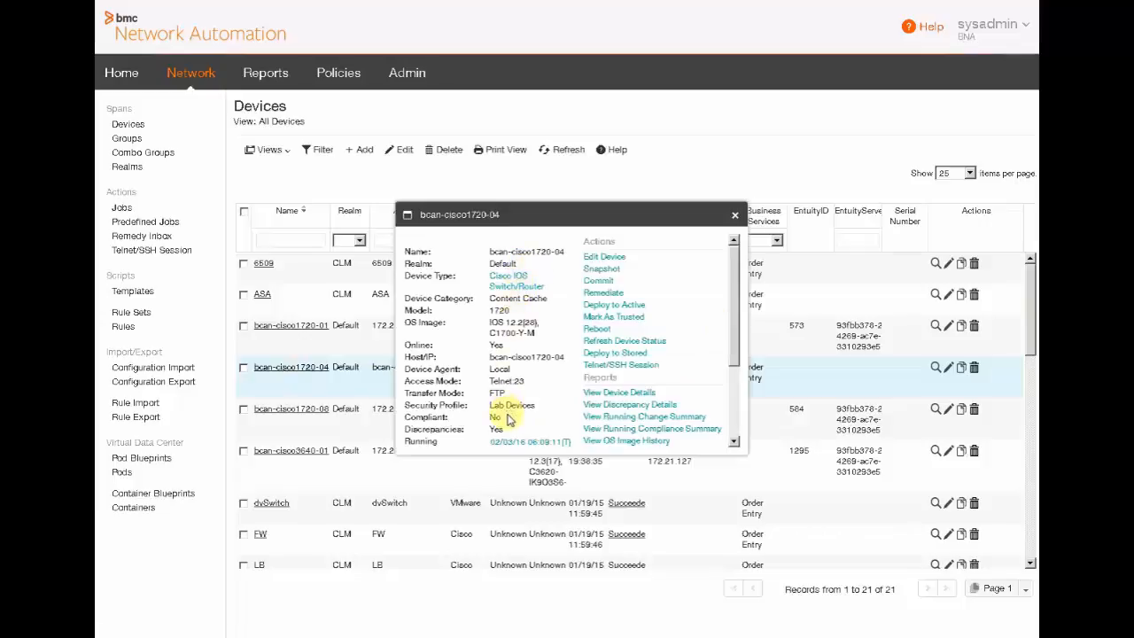
drag(732, 342, 737, 402)
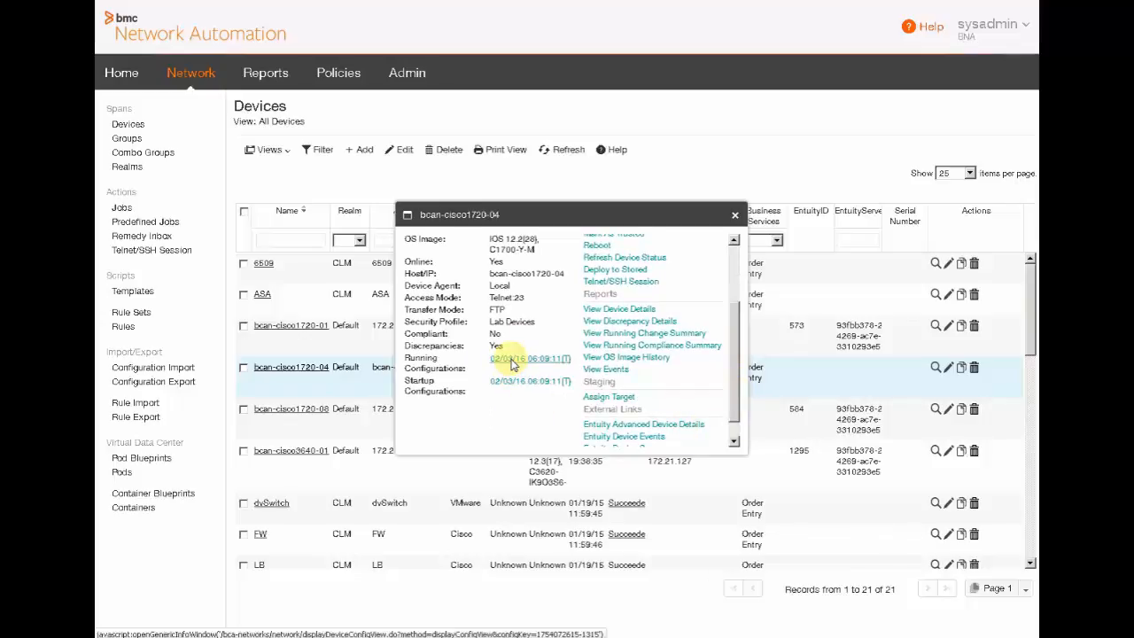
click(512, 363)
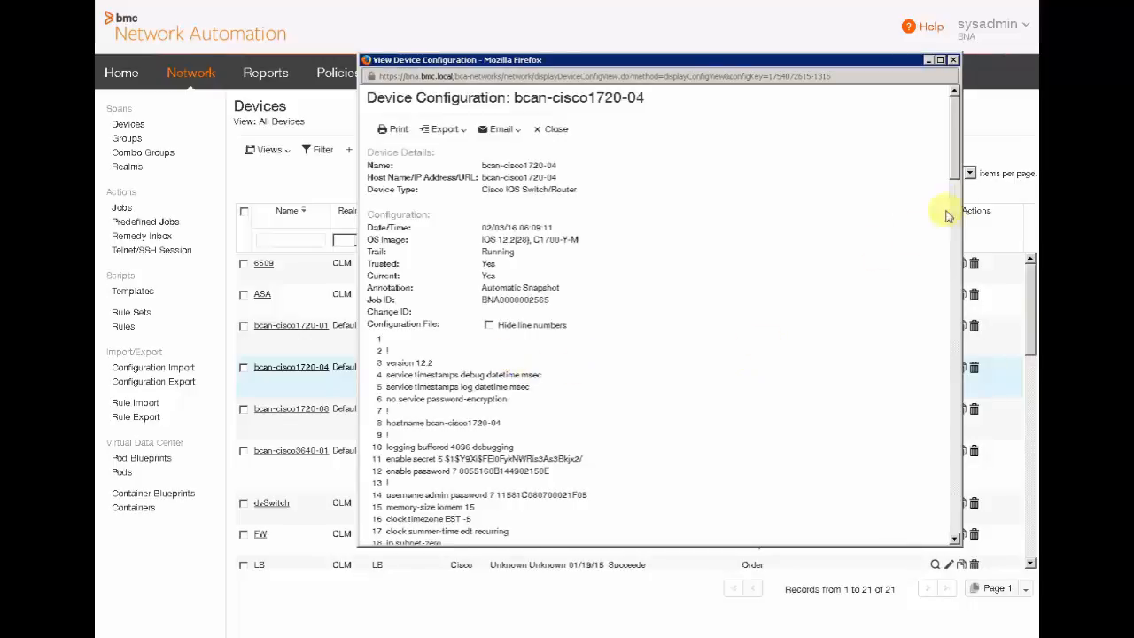
drag(957, 171, 982, 428)
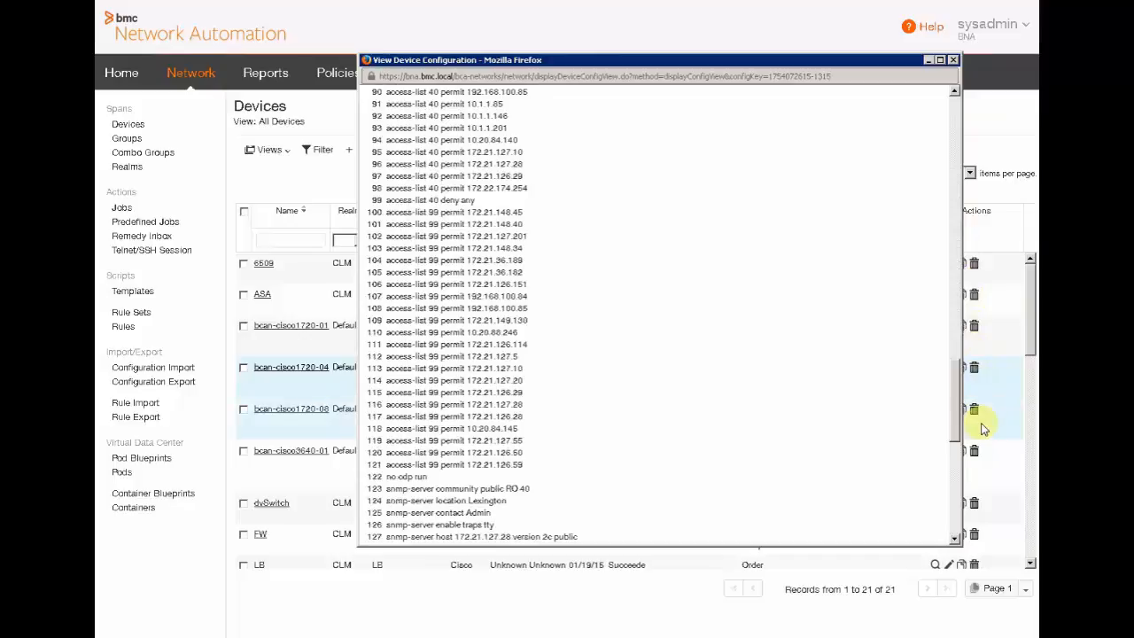
click(953, 60)
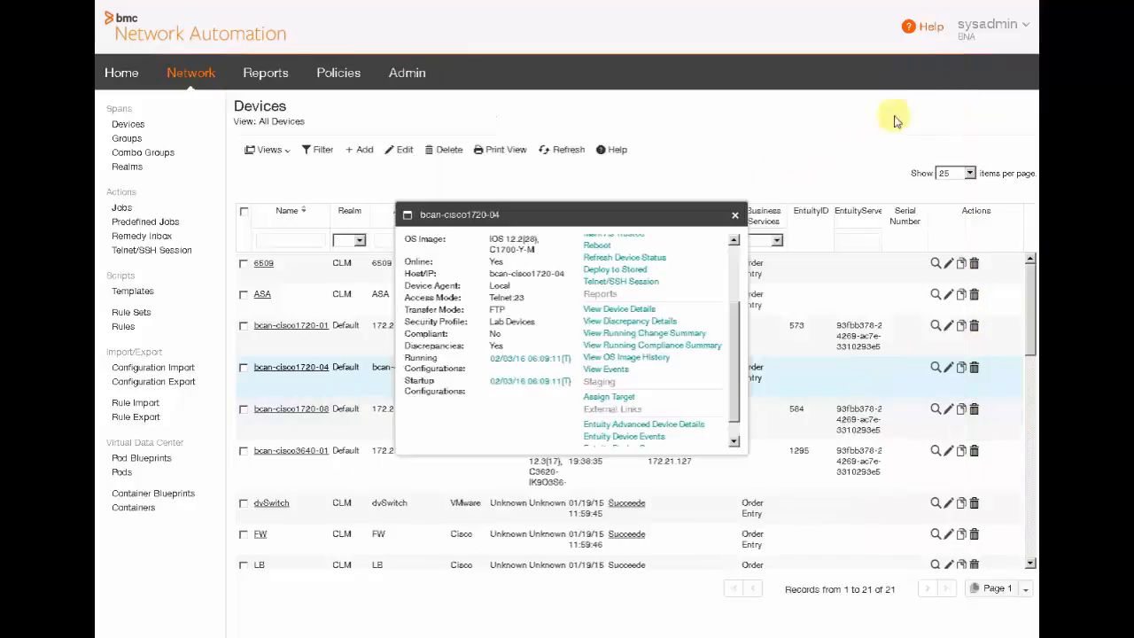
click(736, 217)
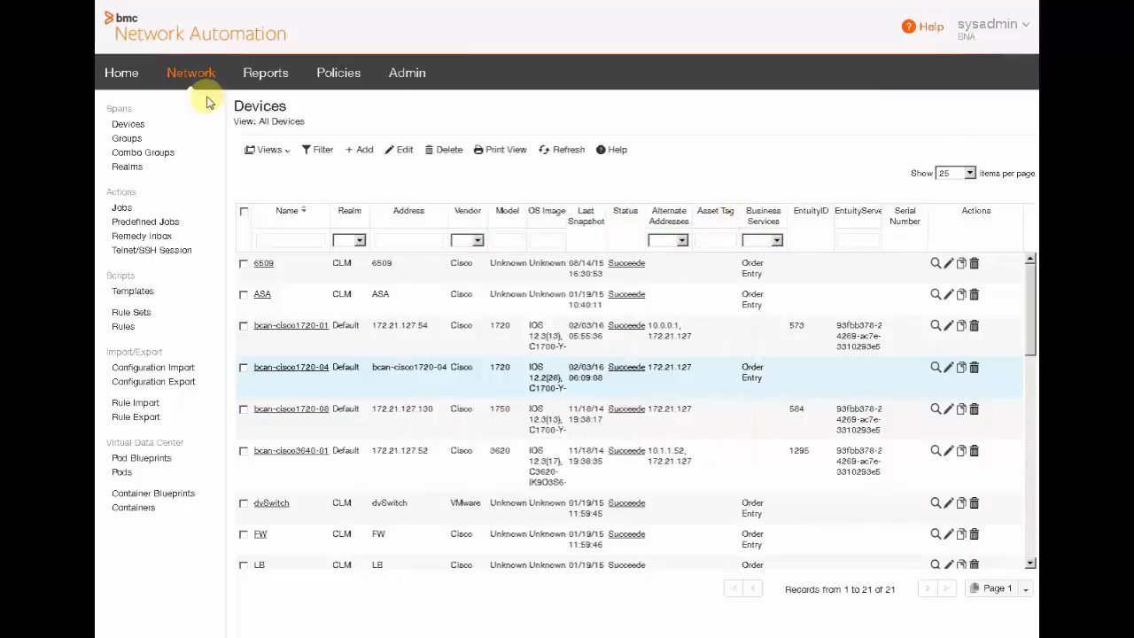
click(117, 74)
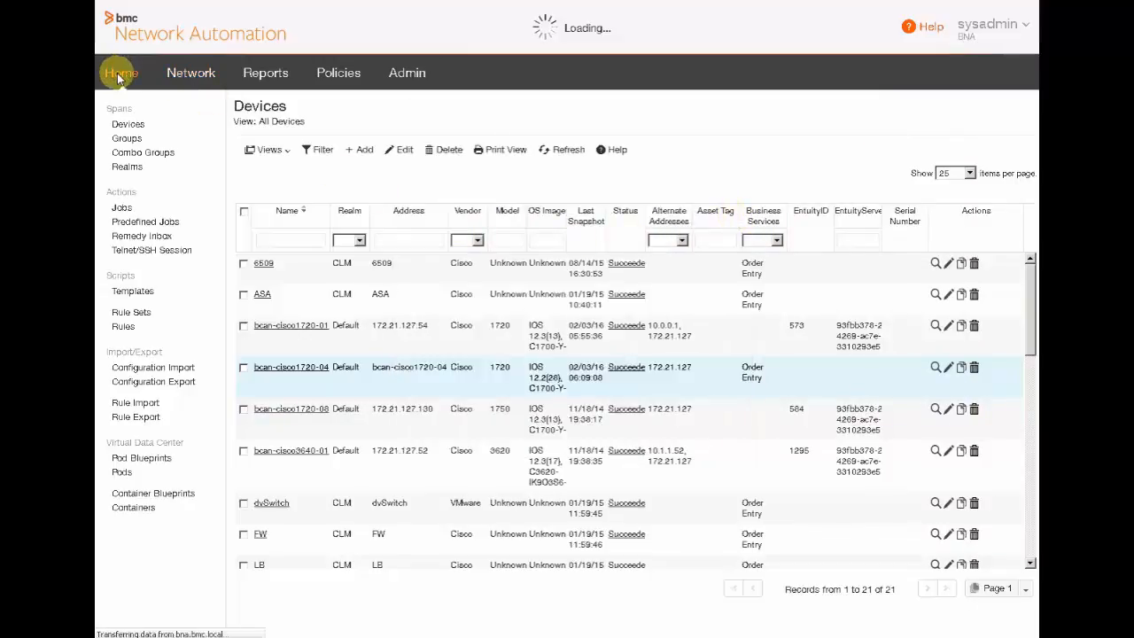